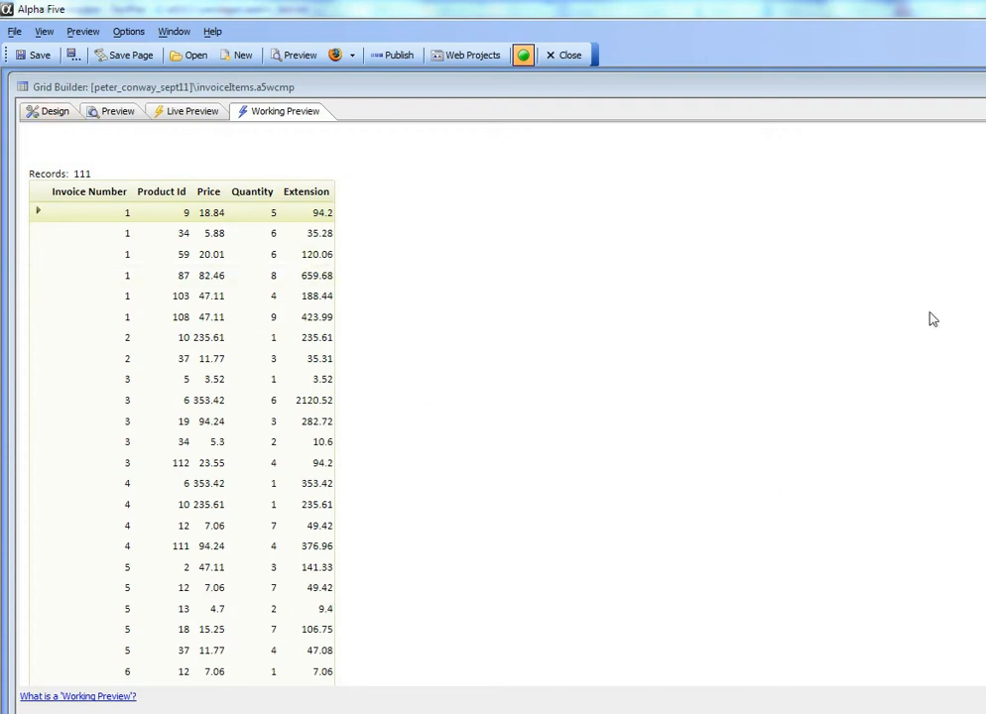
- Turn on group breaks in the properties of the invoiceItems grid
scroll(502, 407, "down", 5)
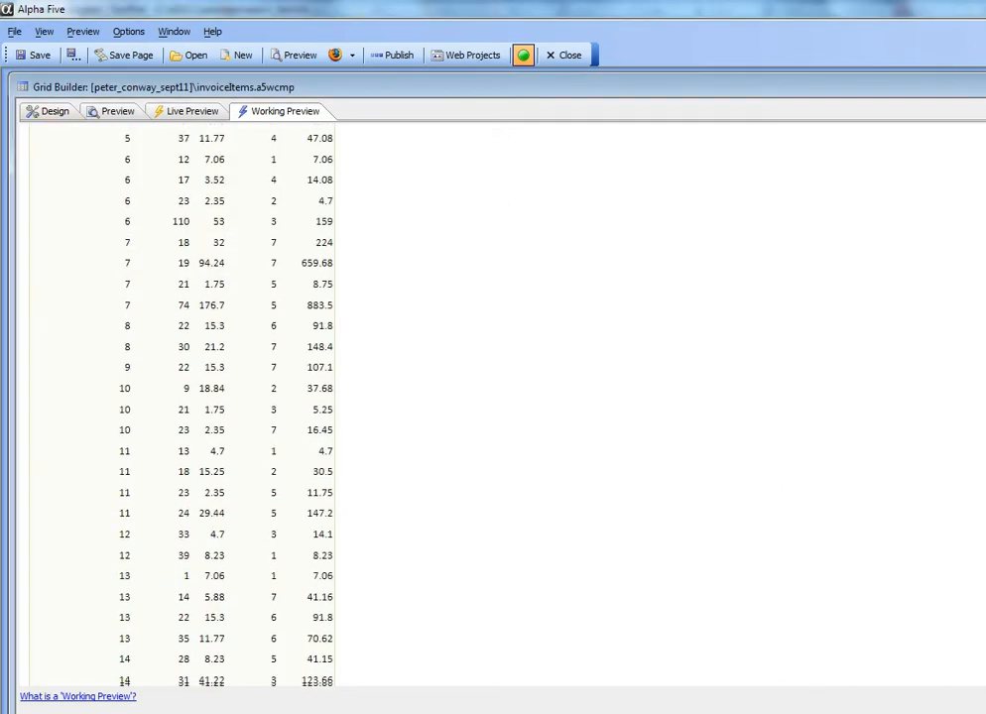
scroll(502, 407, "up", 5)
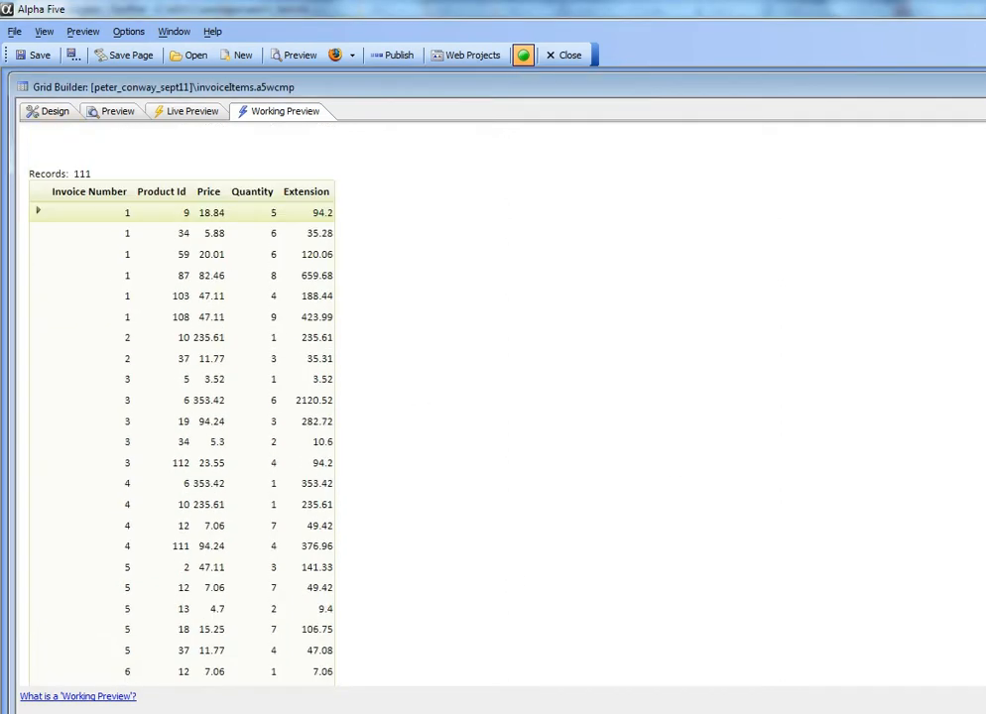
left_click(51, 113)
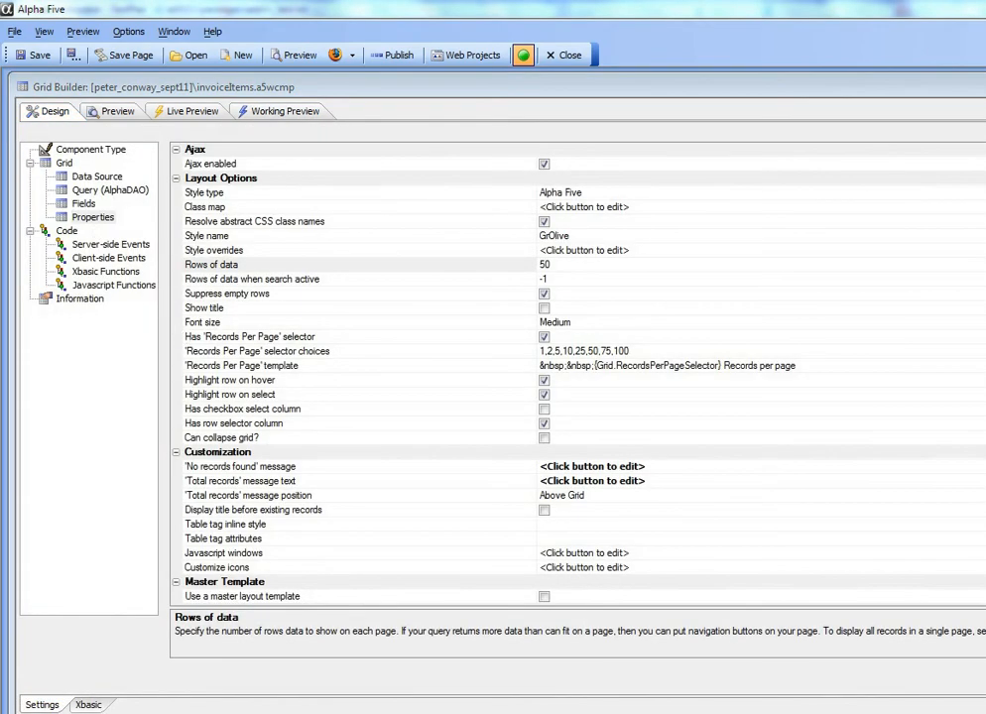
scroll(575, 372, "down", 6)
scroll(575, 372, "down", 6)
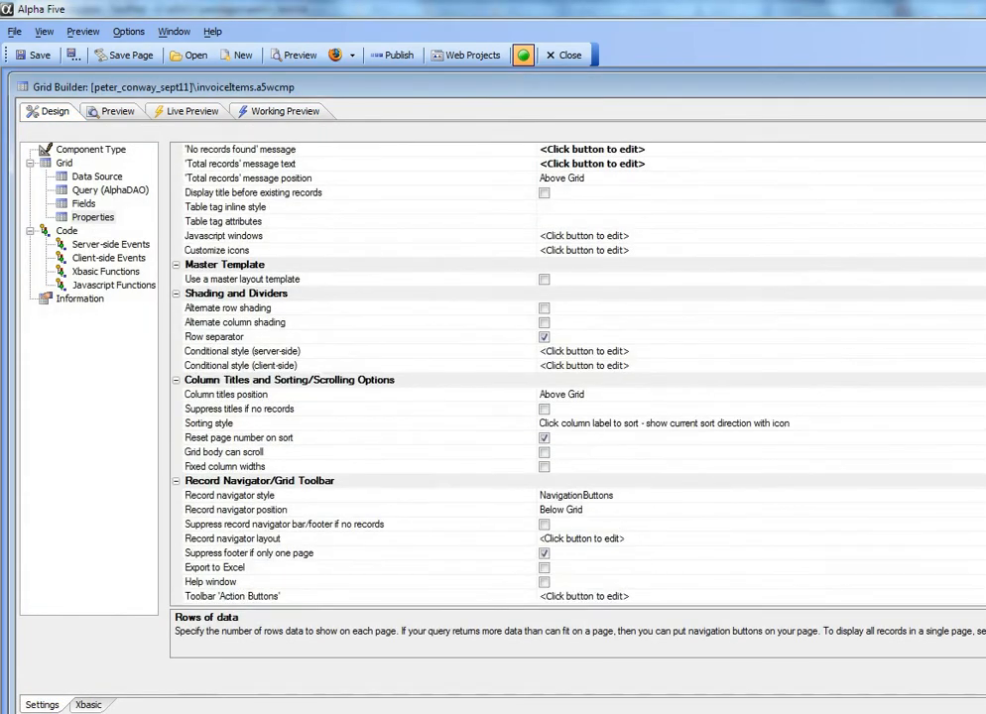
scroll(575, 372, "down", 3)
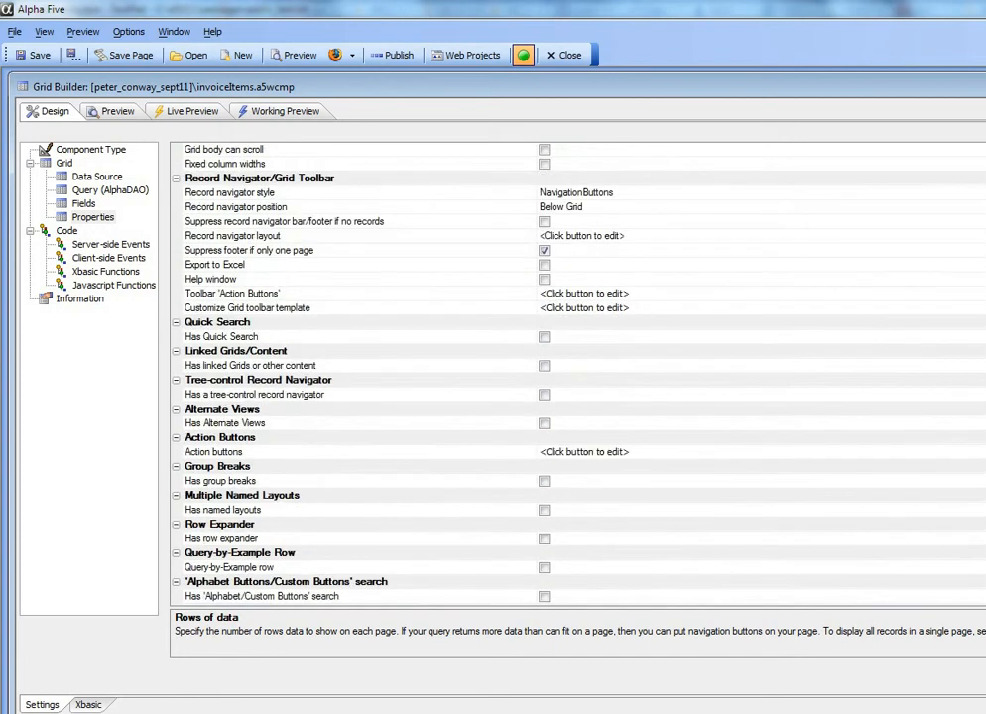
scroll(576, 372, "up", 2)
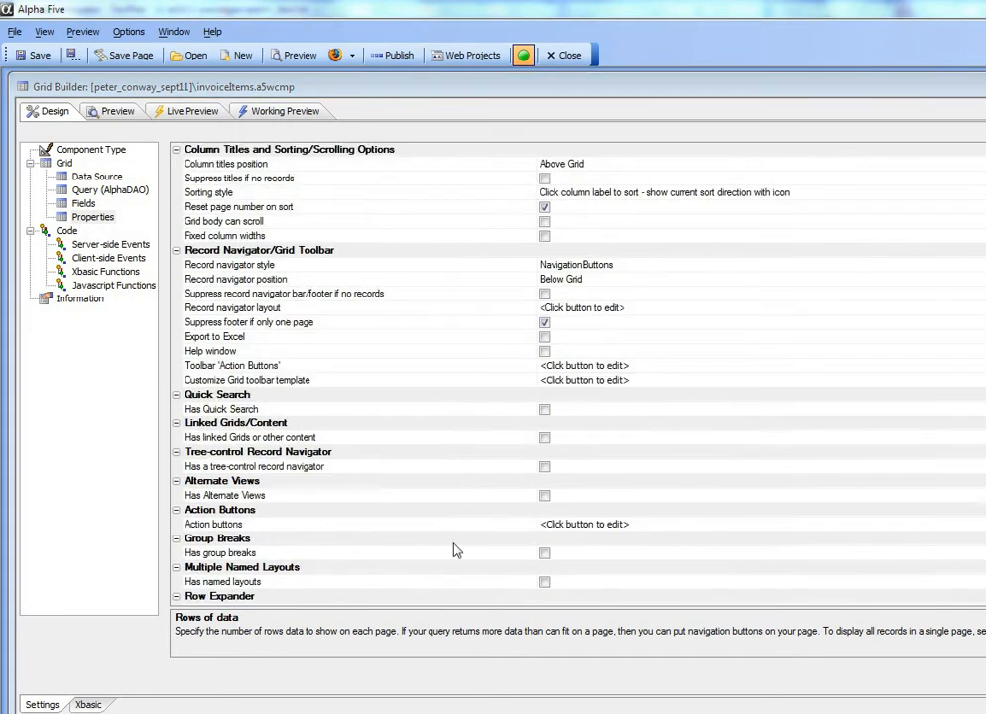
left_click(543, 553)
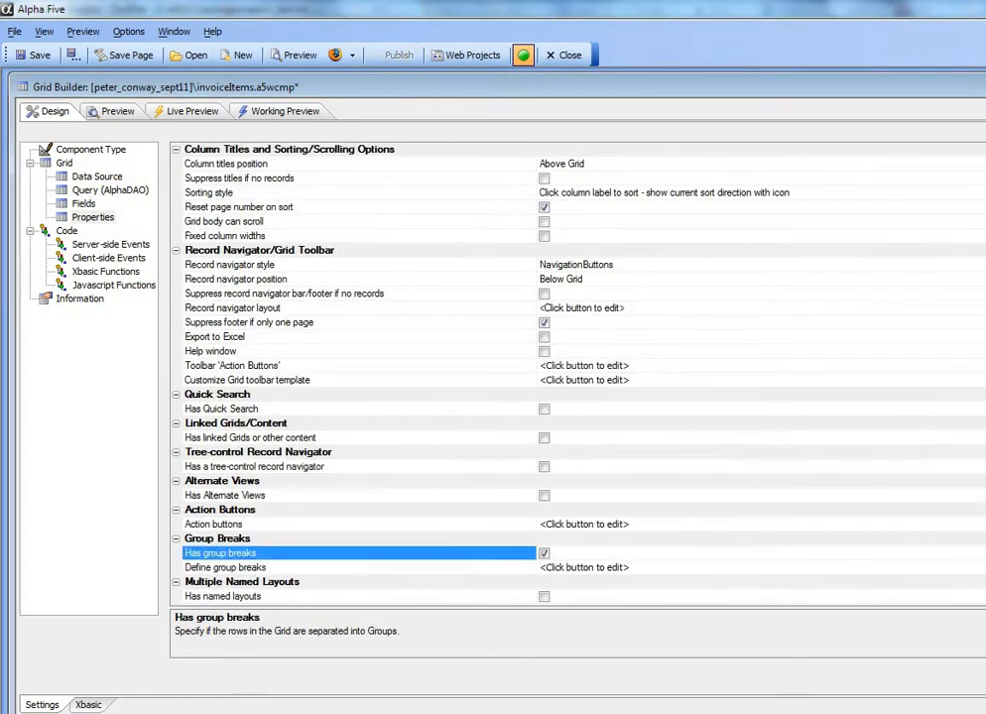
- Open the group break definition and set INVOICE_NUMBER as the break field
left_click(585, 568)
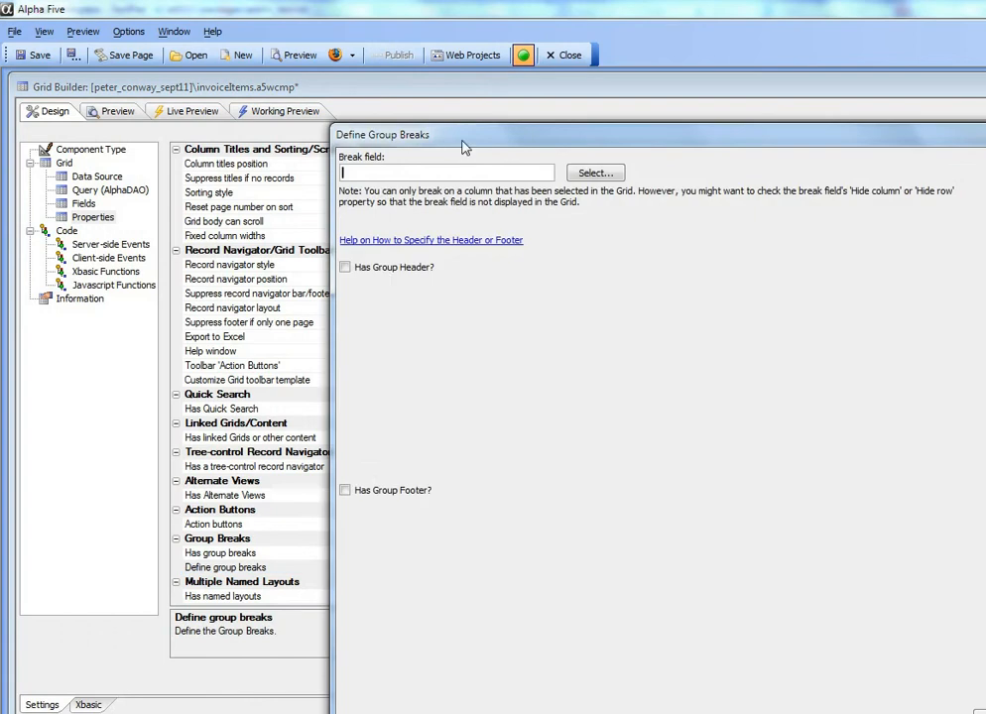
left_click_drag(462, 209, 209, 113)
left_click(370, 143)
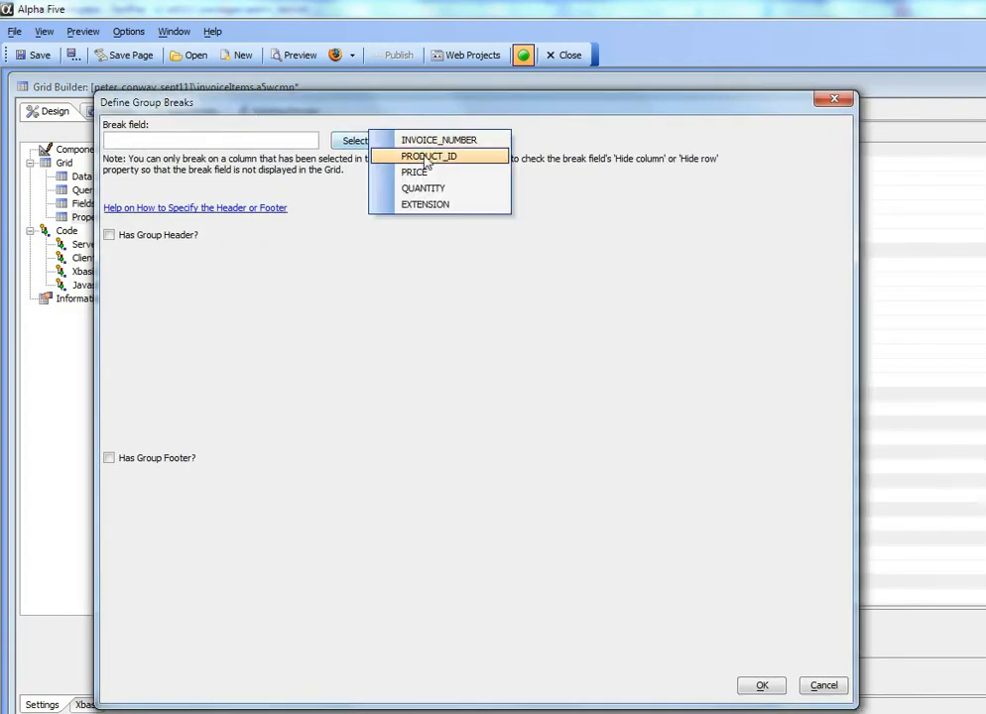
left_click(437, 145)
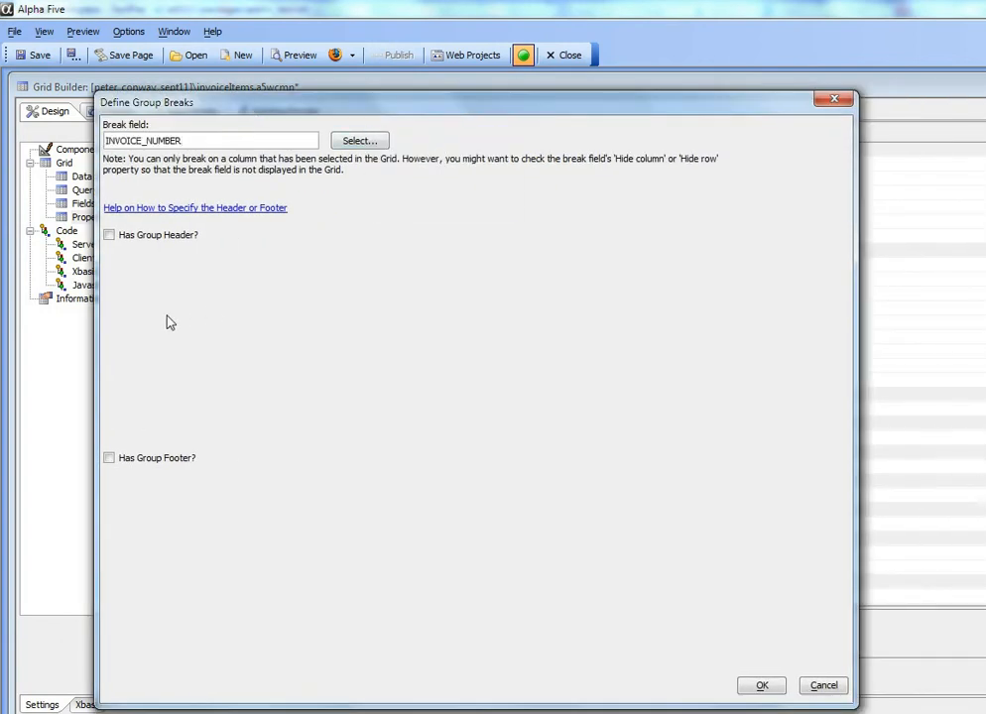
- Enable the group header and delete its first table cell, the one spanning {systemcolumnCount} columns
left_click(110, 236)
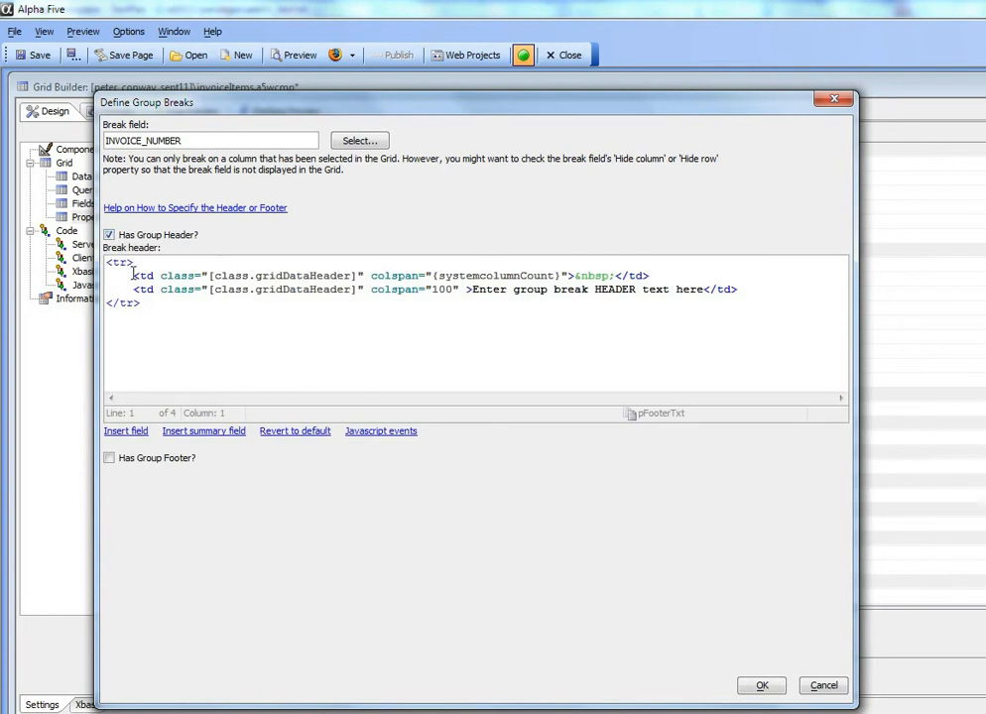
left_click_drag(134, 276, 653, 279)
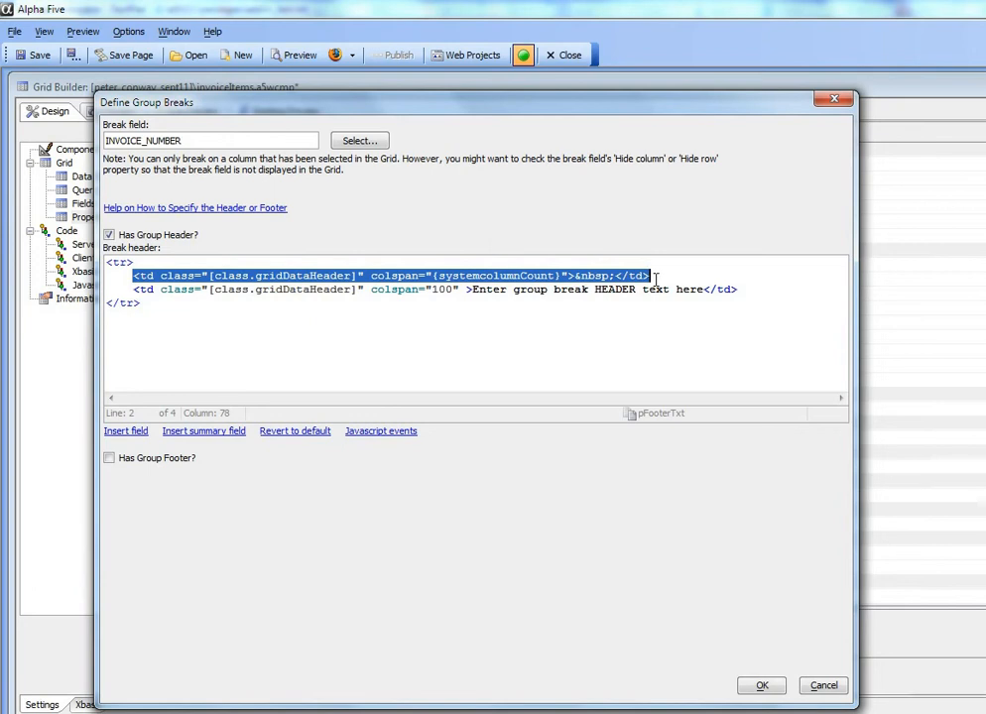
key("Delete")
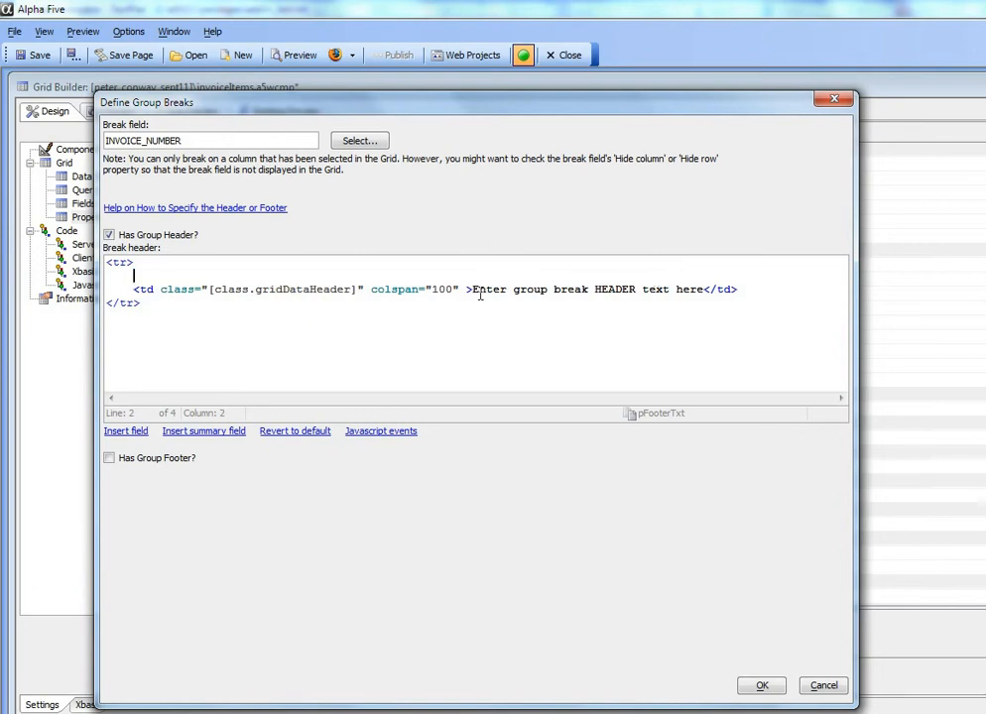
- Replace the placeholder header text with "Invoice Number: " followed by the INVOICE_NUMBER field
left_click_drag(472, 289, 704, 289)
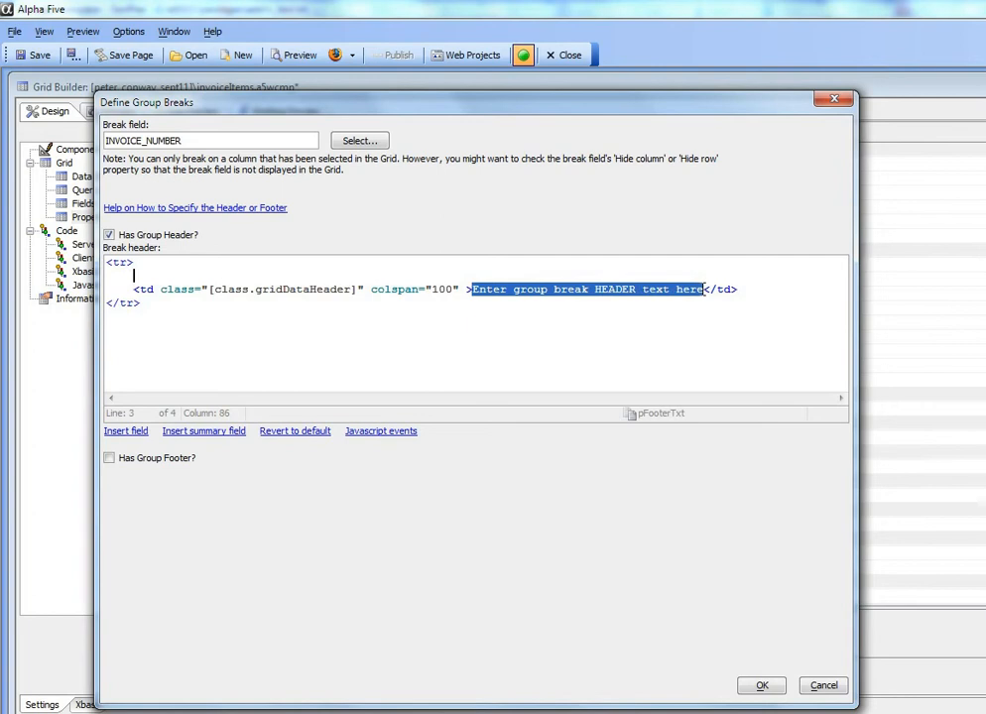
type("Invoice N")
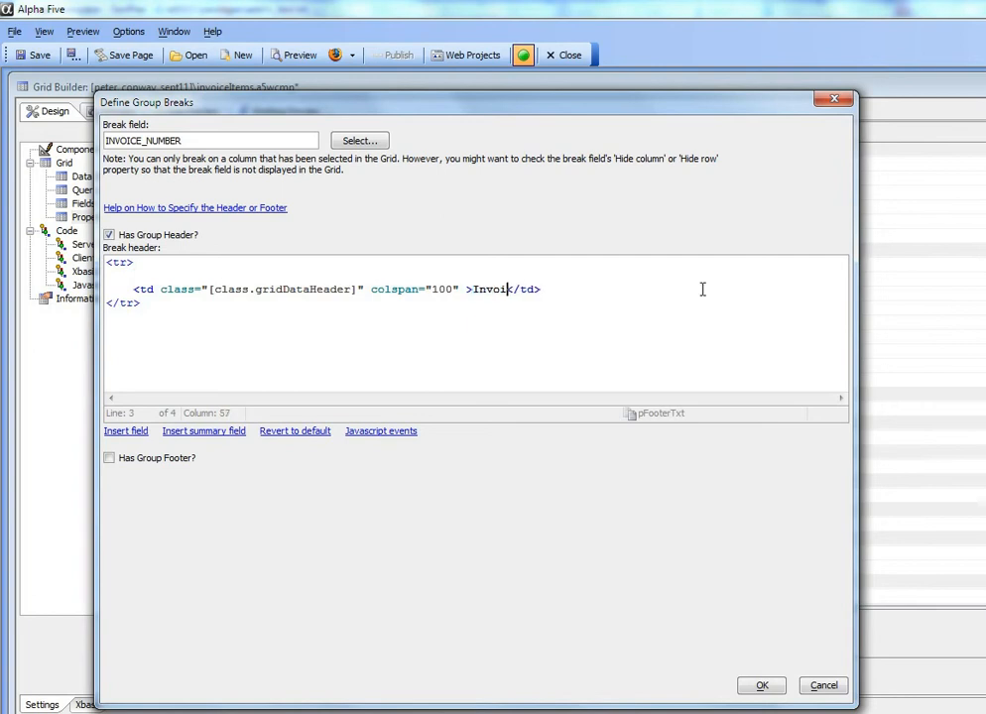
type("umber:")
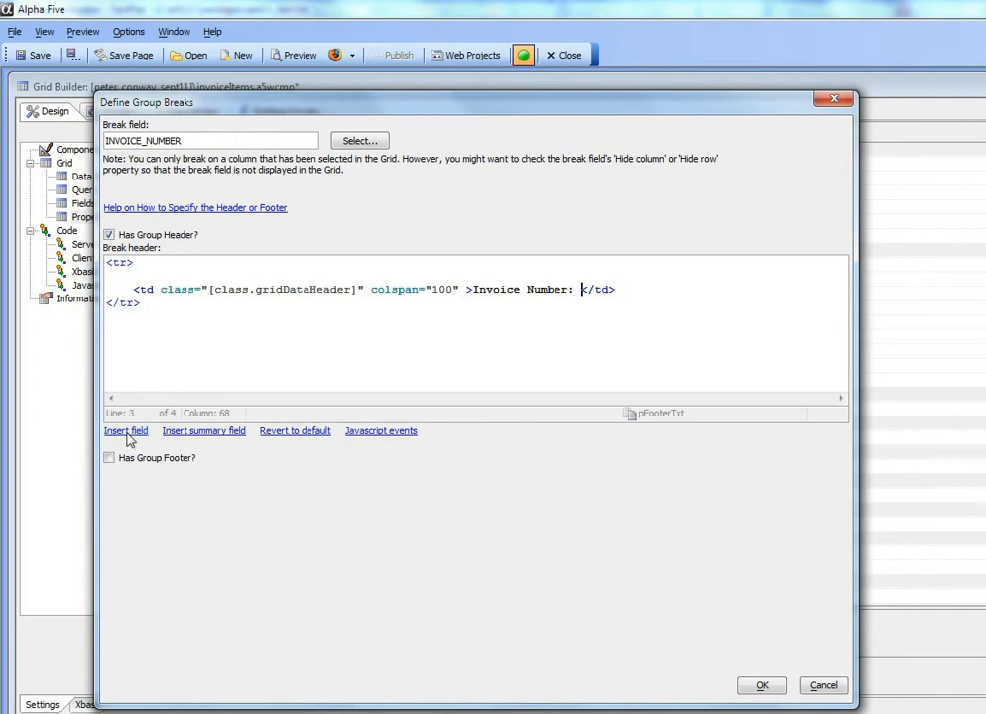
left_click(127, 434)
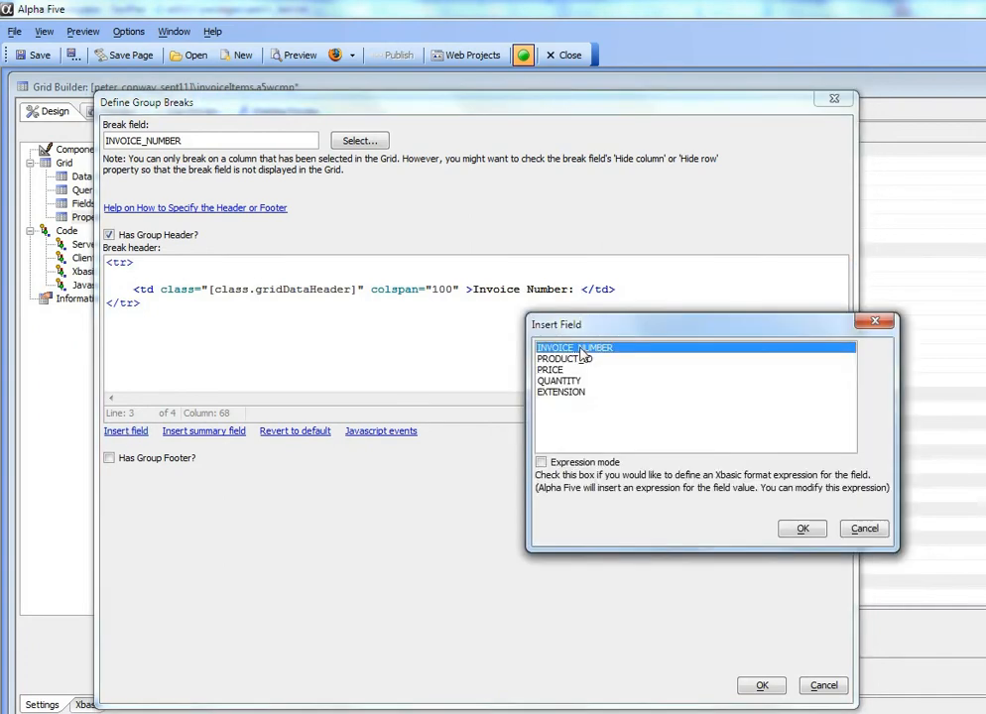
left_click(800, 531)
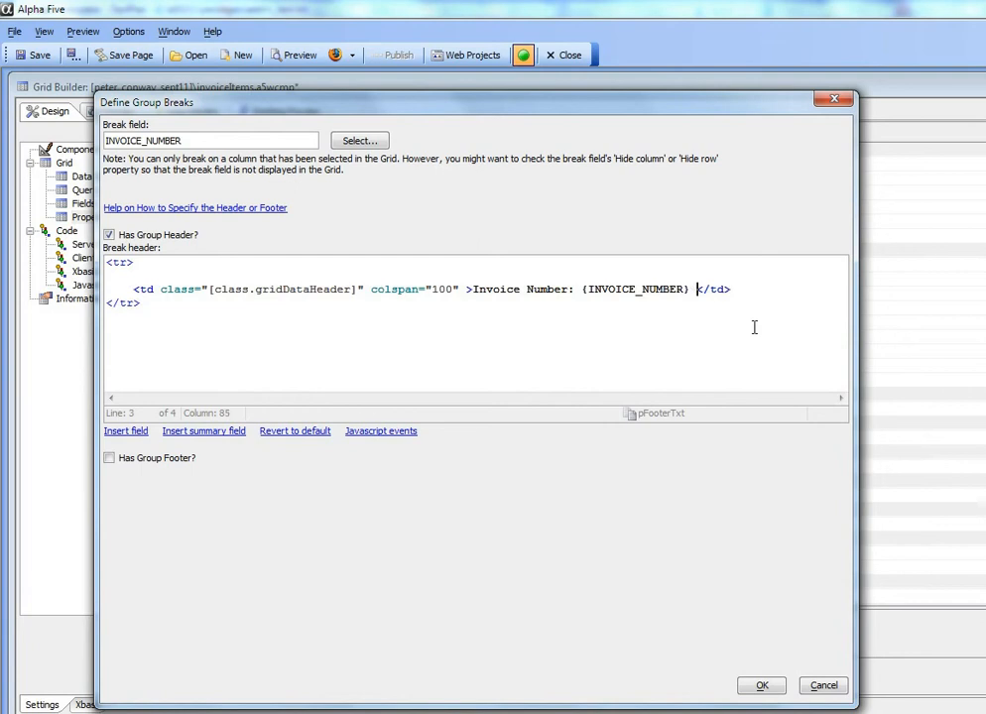
- Append the text "Total for invoice: " after the INVOICE_NUMBER field in the break header
type("Total for invoice:")
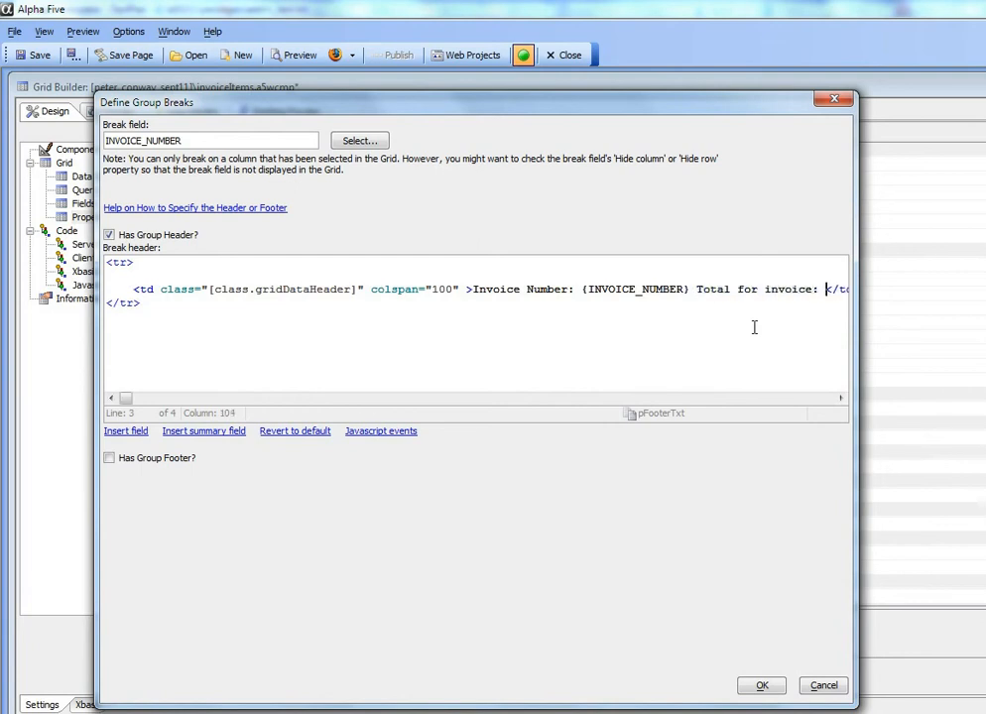
left_click_drag(130, 399, 197, 398)
left_click(822, 290)
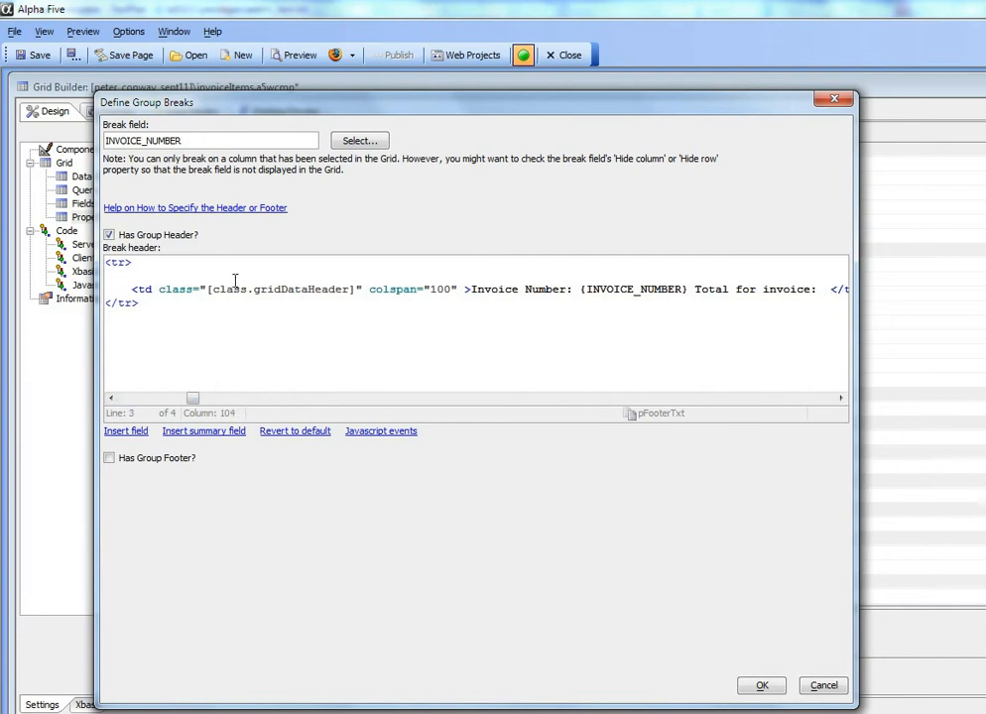
- Set up a summary field for the break header using EXTENSION with the summary type total
left_click(209, 431)
left_click_drag(568, 285, 335, 221)
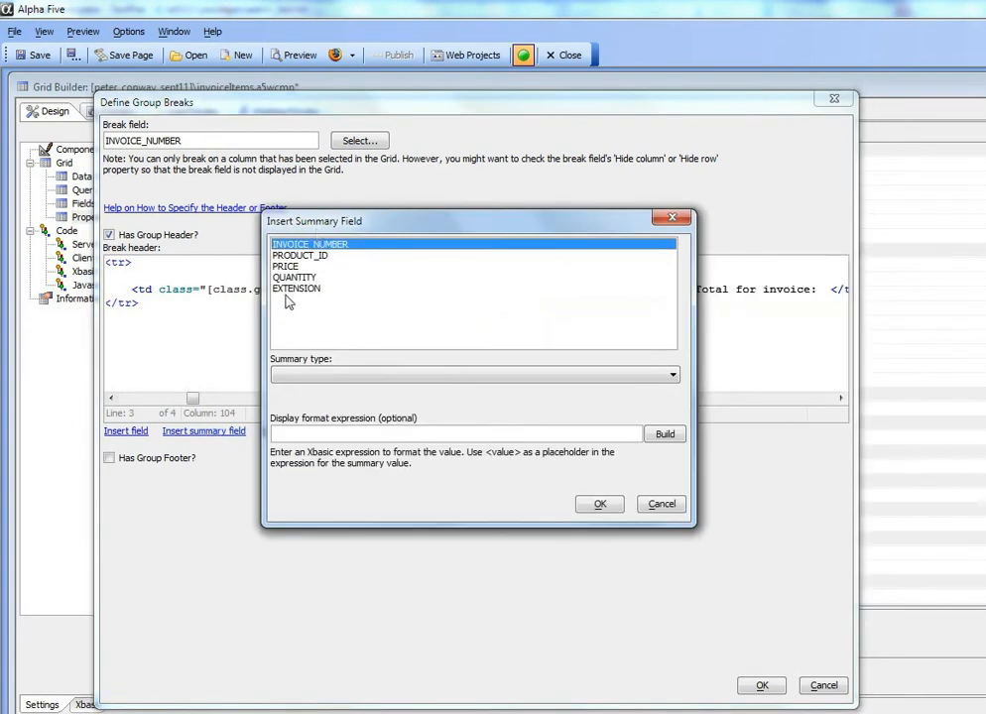
left_click(360, 289)
left_click(334, 375)
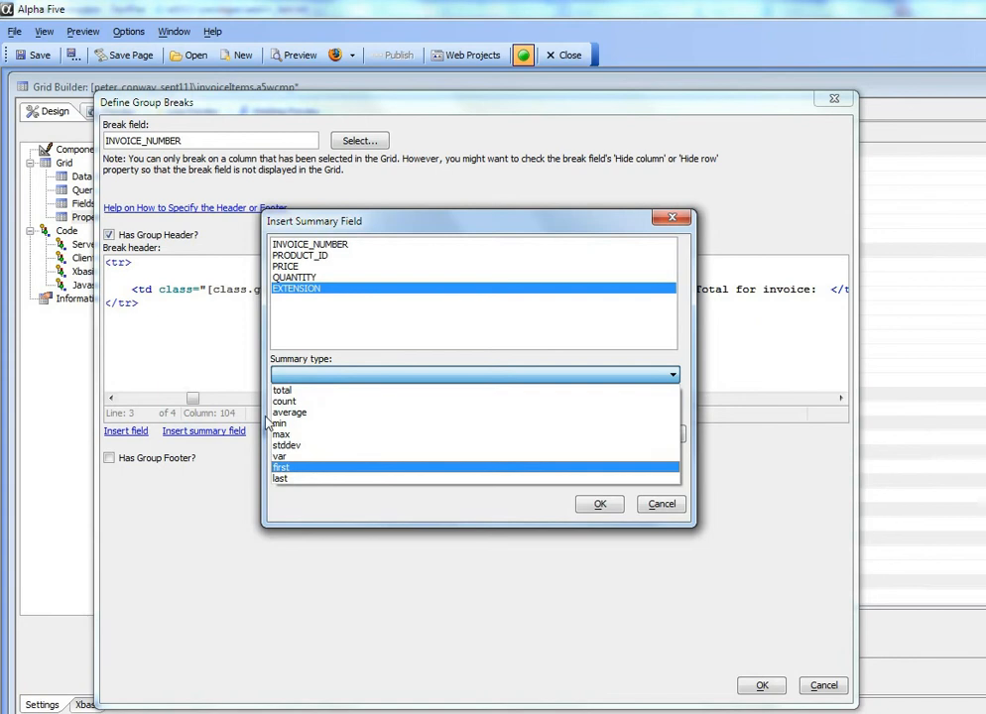
left_click(284, 390)
- Give the summary the predefined $123,456.78 display format and insert it into the break header
left_click(664, 436)
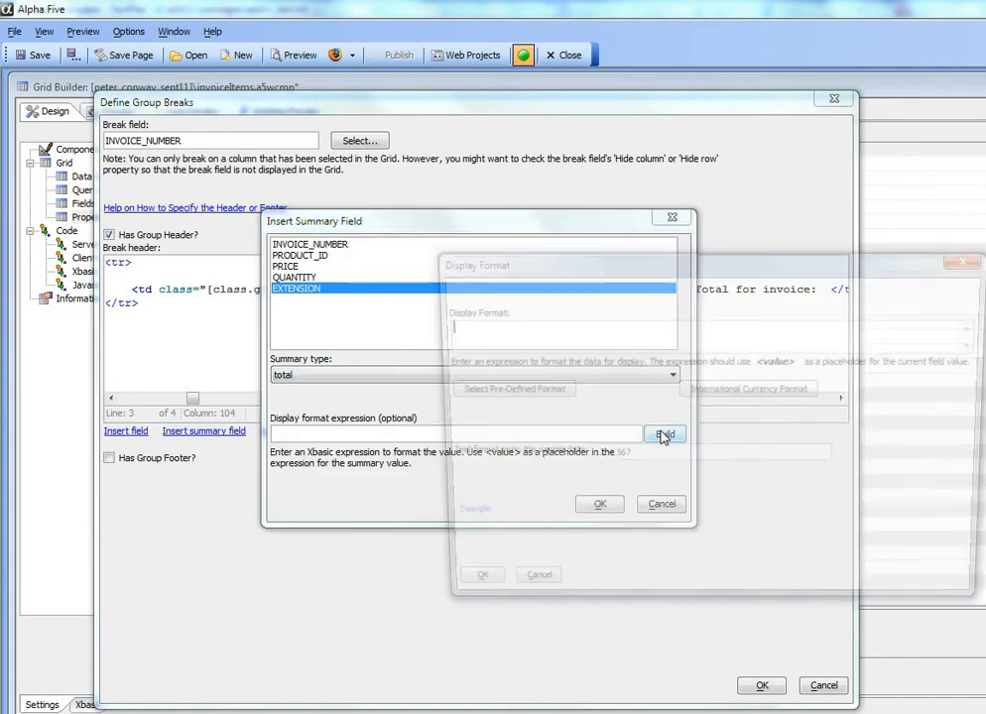
left_click_drag(535, 260, 258, 180)
left_click(231, 316)
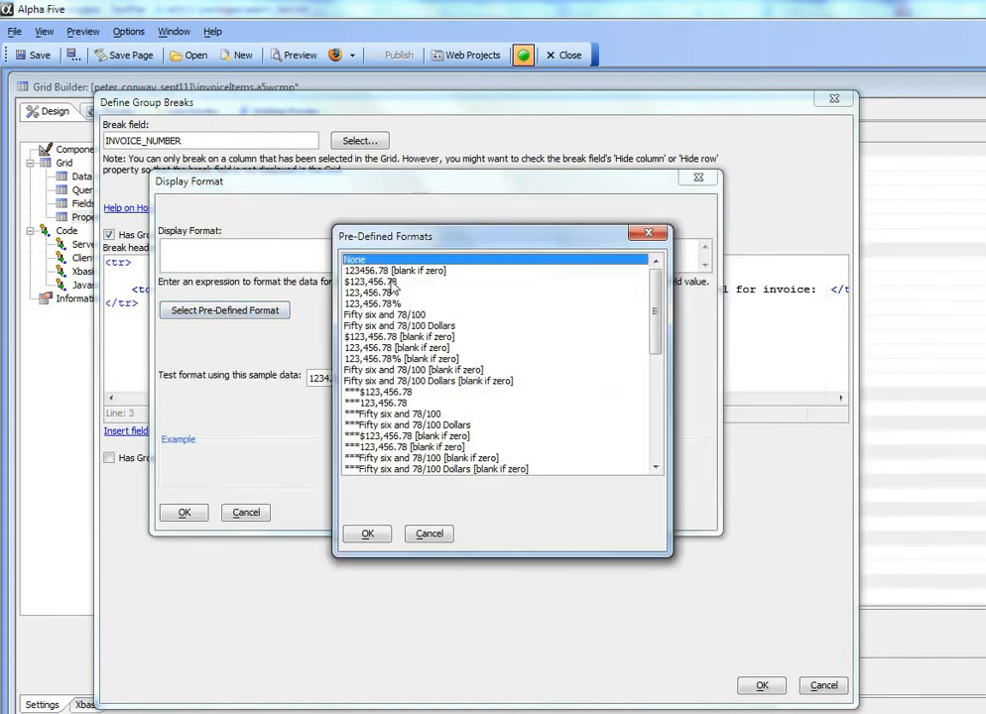
left_click(391, 283)
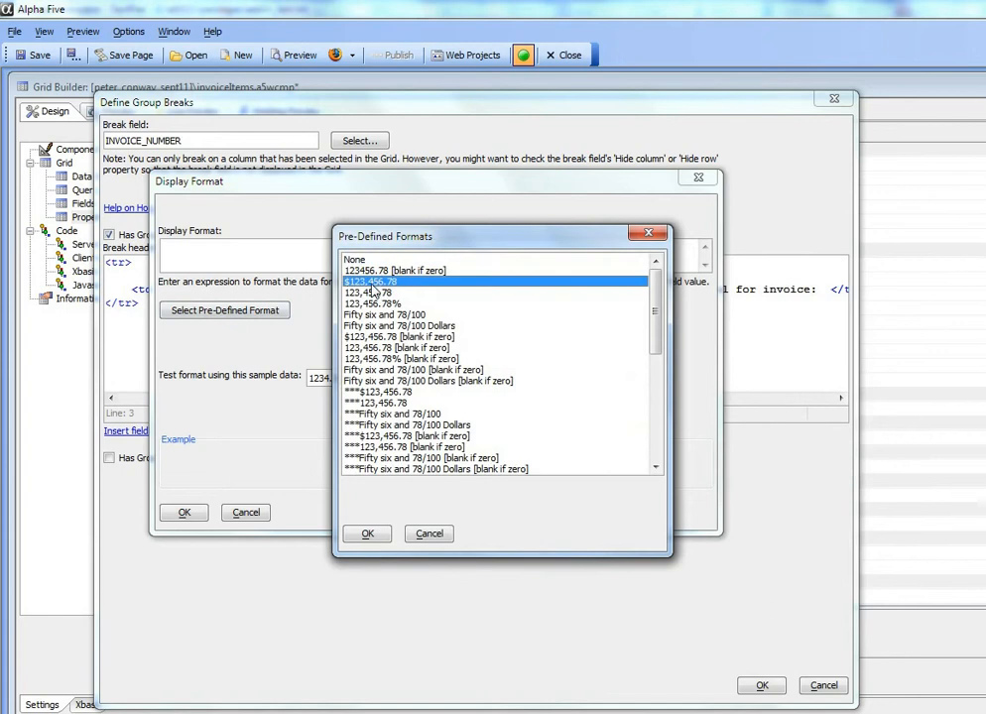
left_click(369, 539)
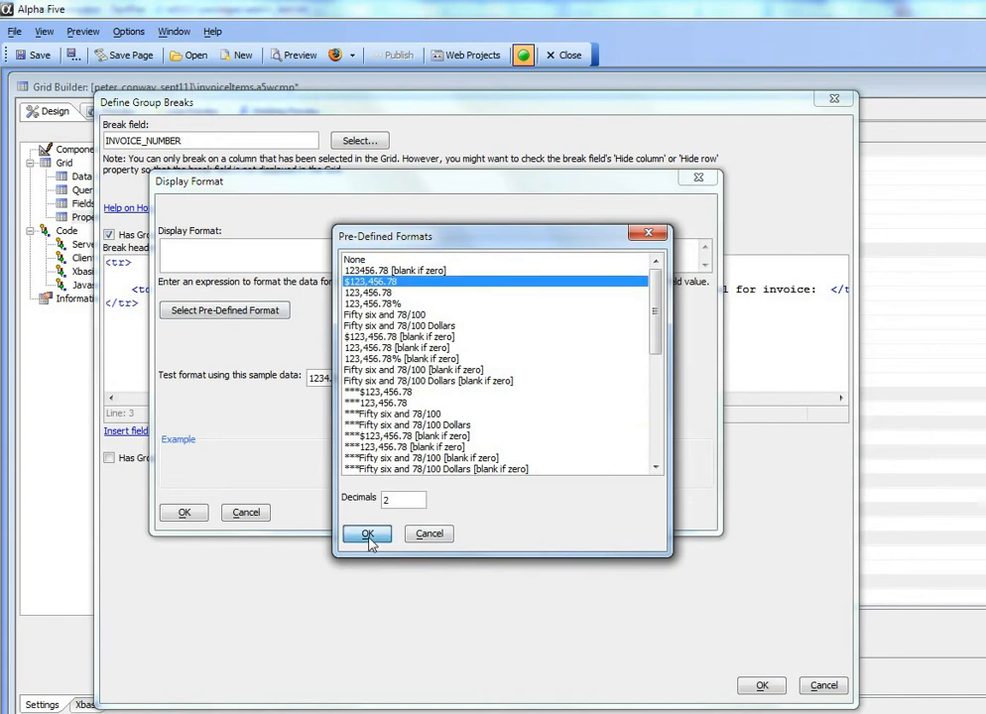
left_click(191, 514)
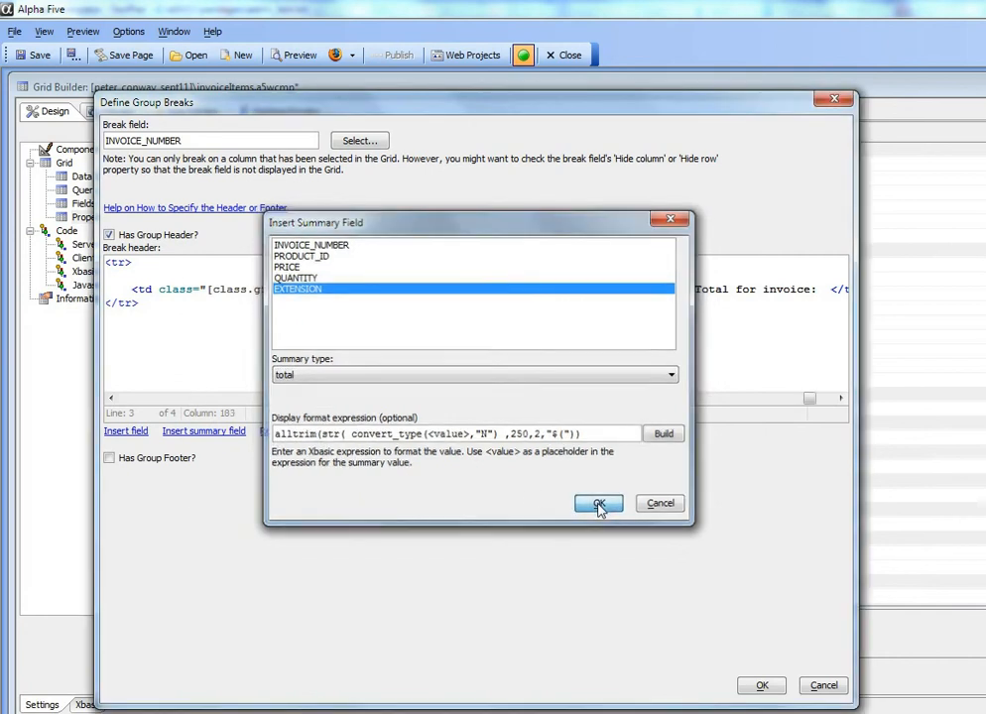
left_click(599, 505)
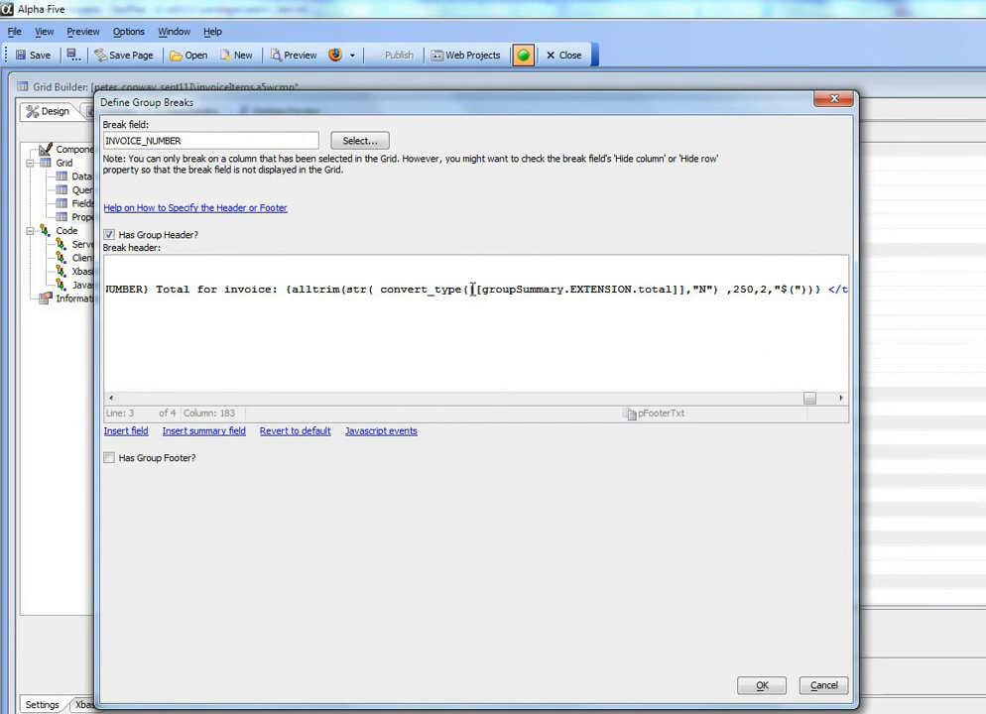
- Accept the group break definition, save the grid and show it in the working preview
left_click_drag(468, 291, 685, 290)
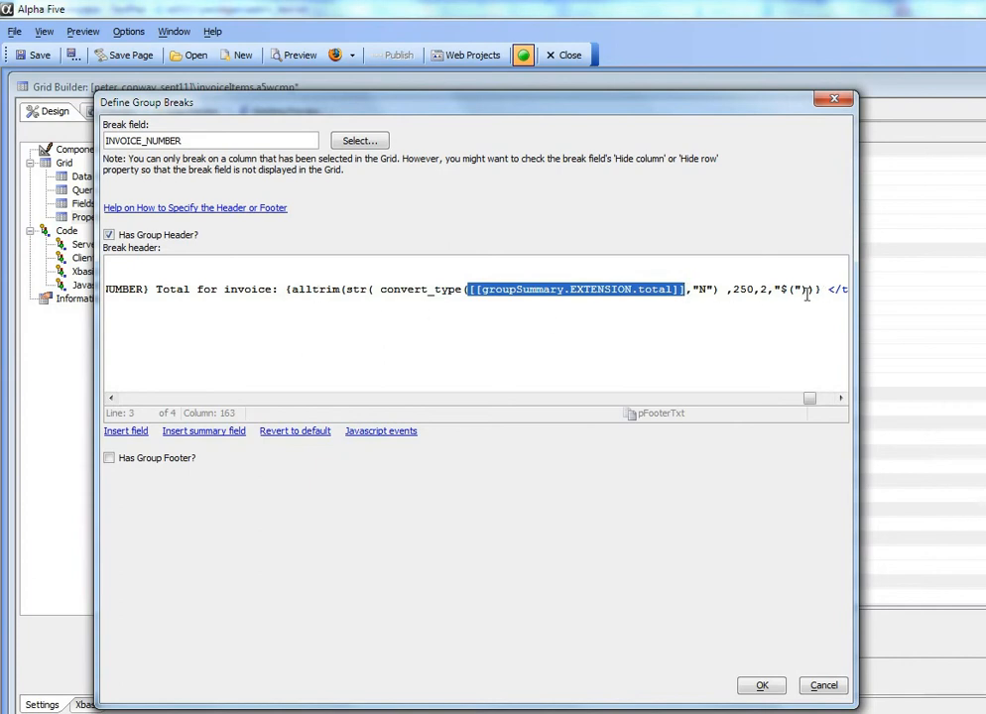
left_click(762, 687)
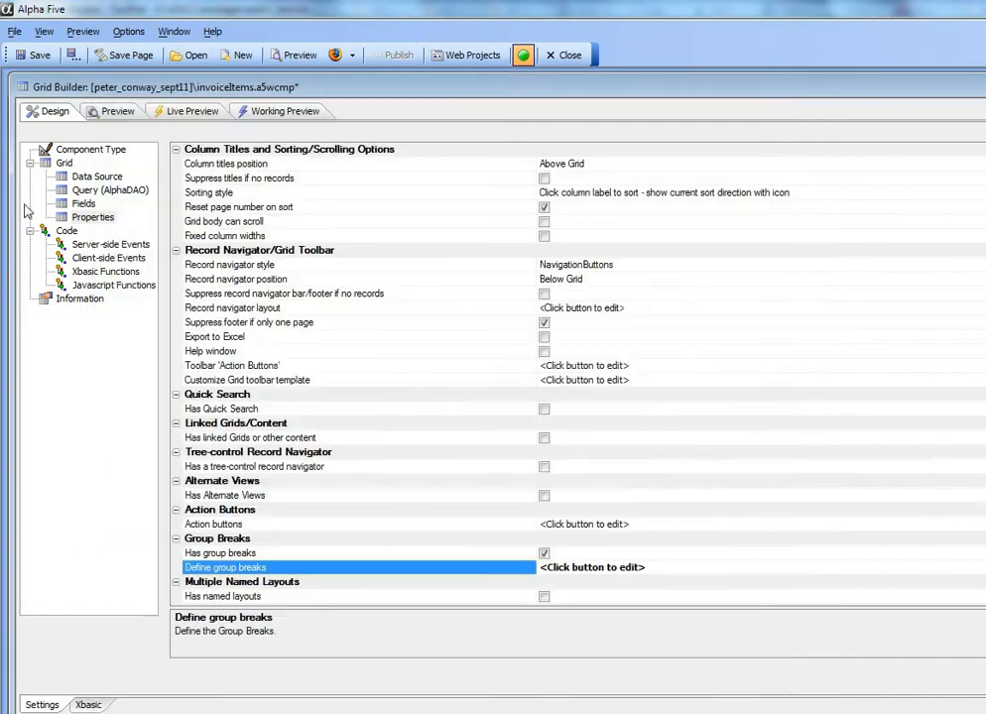
left_click(39, 61)
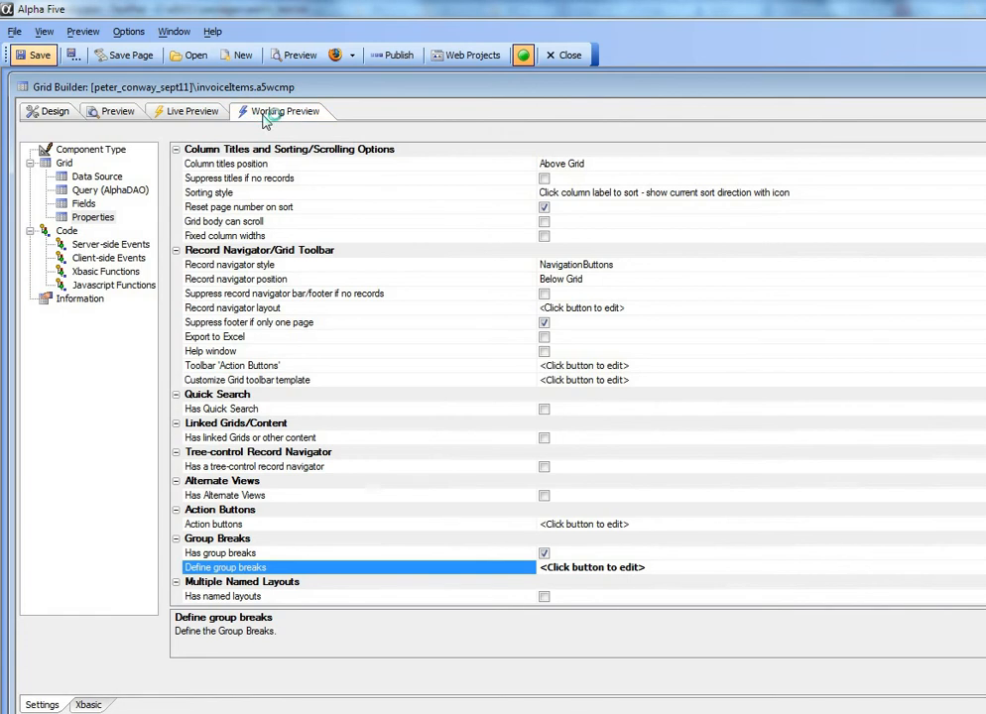
left_click(266, 116)
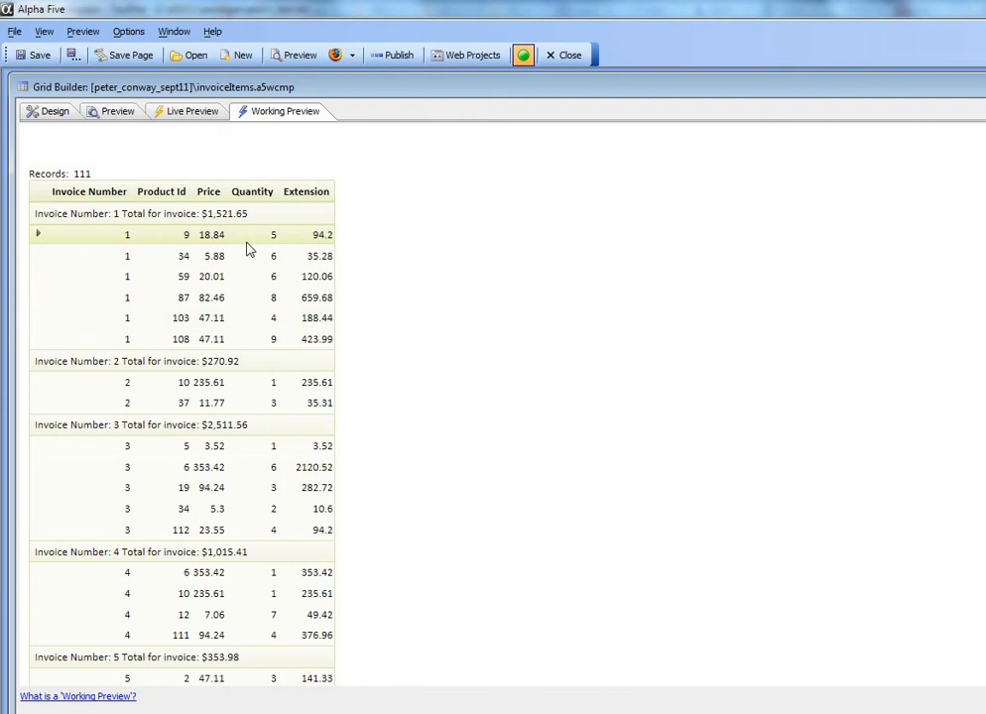
- Return to the grid design, reopen the group break definition and enable the group footer
left_click(54, 114)
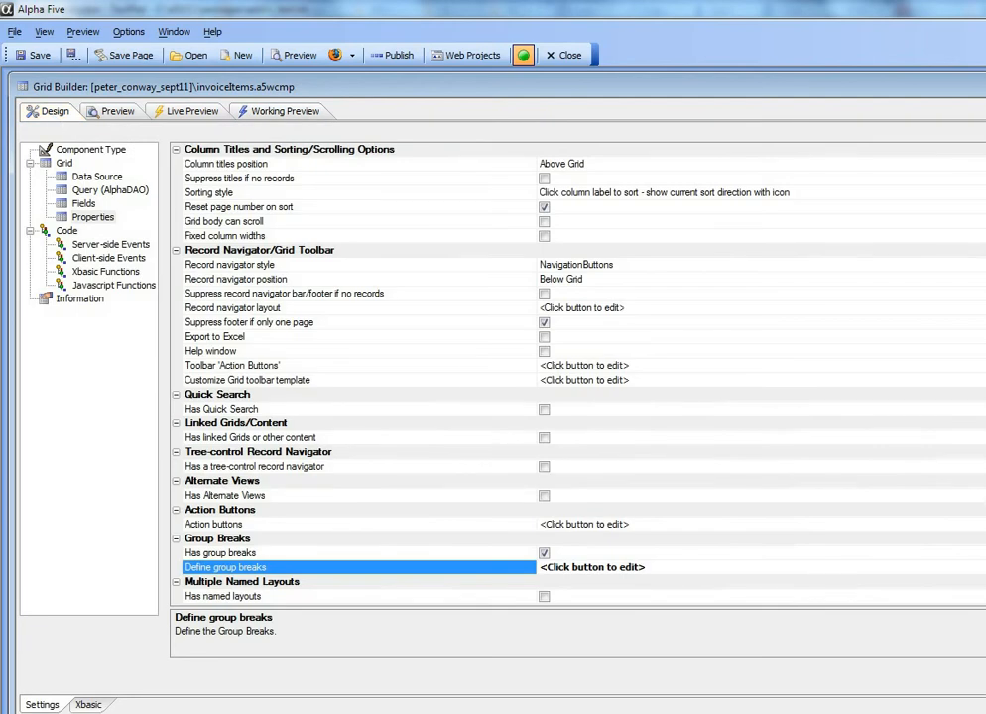
left_click(982, 567)
left_click_drag(582, 137, 381, 78)
left_click(148, 436)
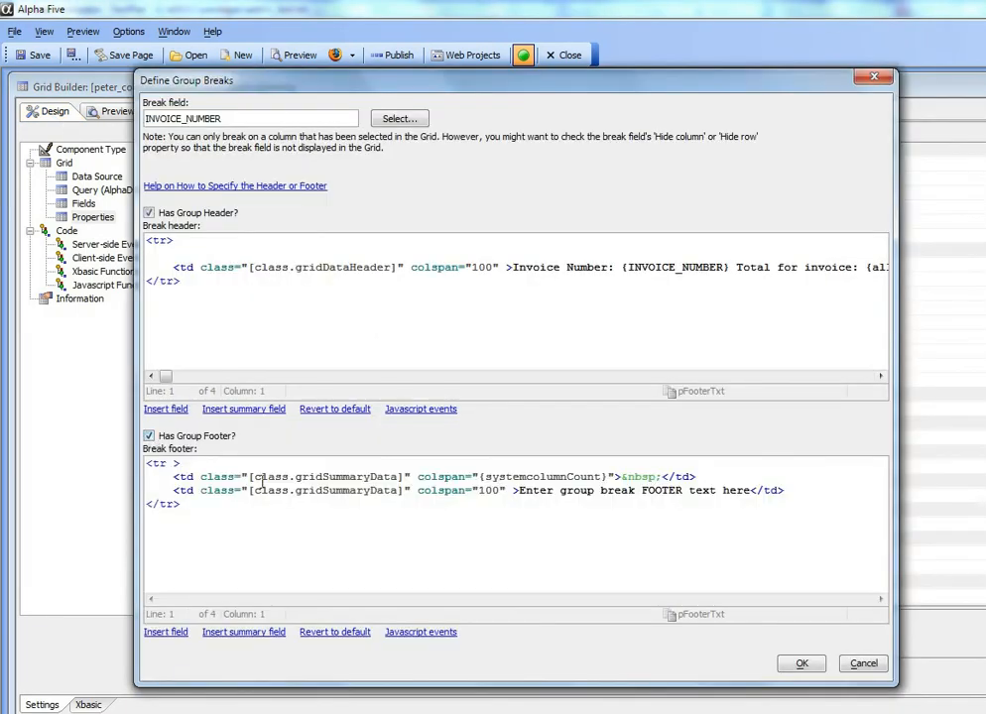
left_click_drag(166, 478, 637, 477)
left_click(422, 477)
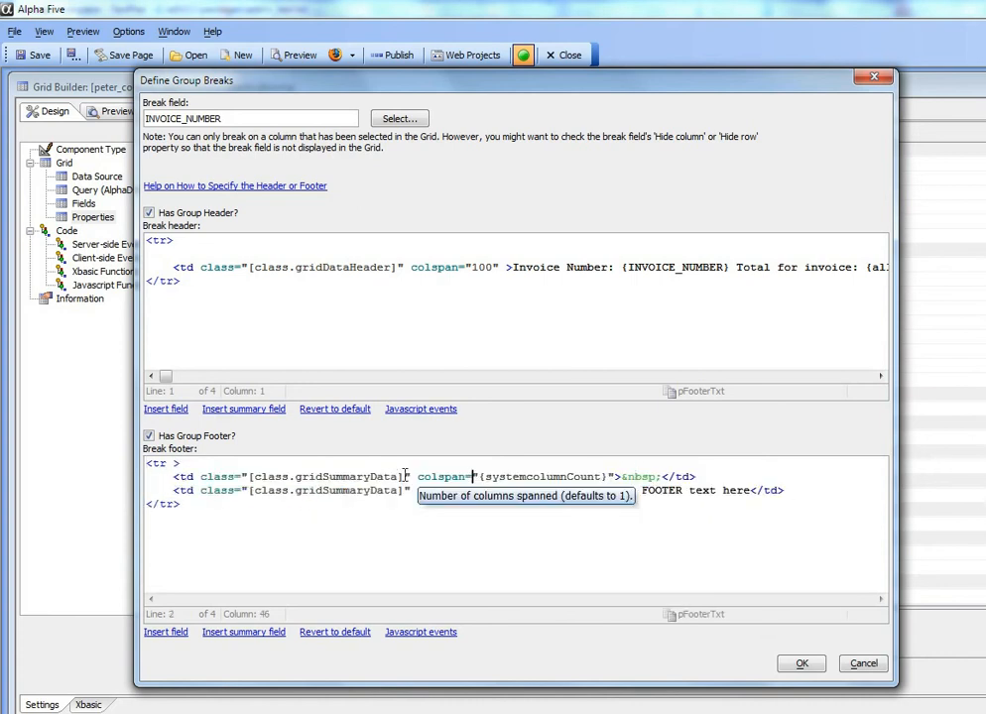
left_click(368, 477)
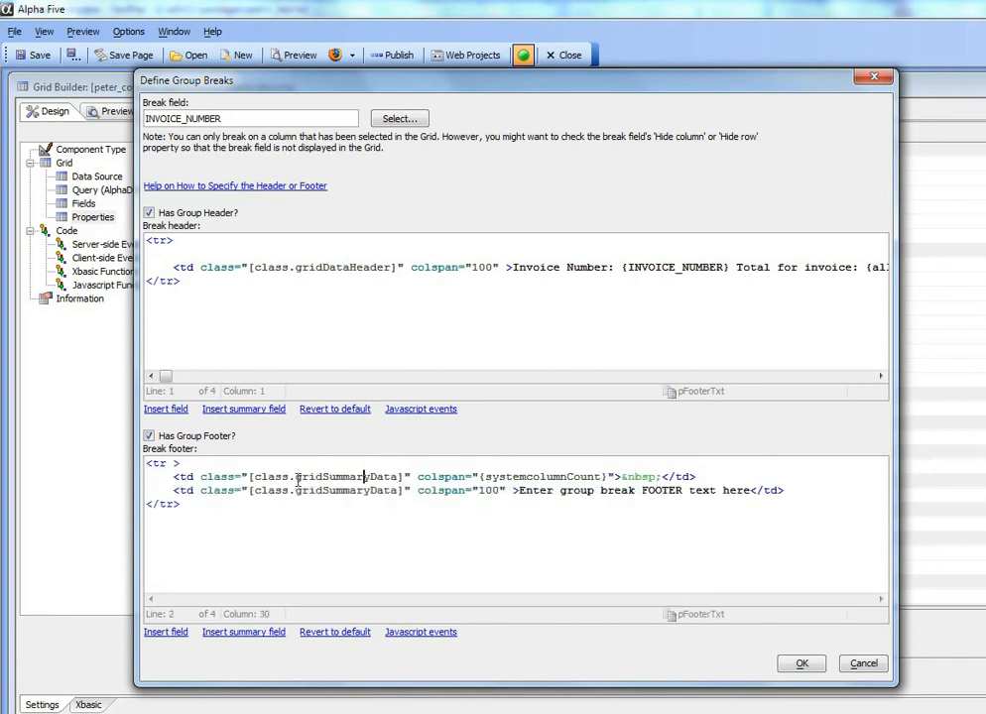
left_click(172, 476)
- Replace the placeholder text in the second cell of the break footer with "Count: "
left_click_drag(519, 488, 752, 485)
type("Count:")
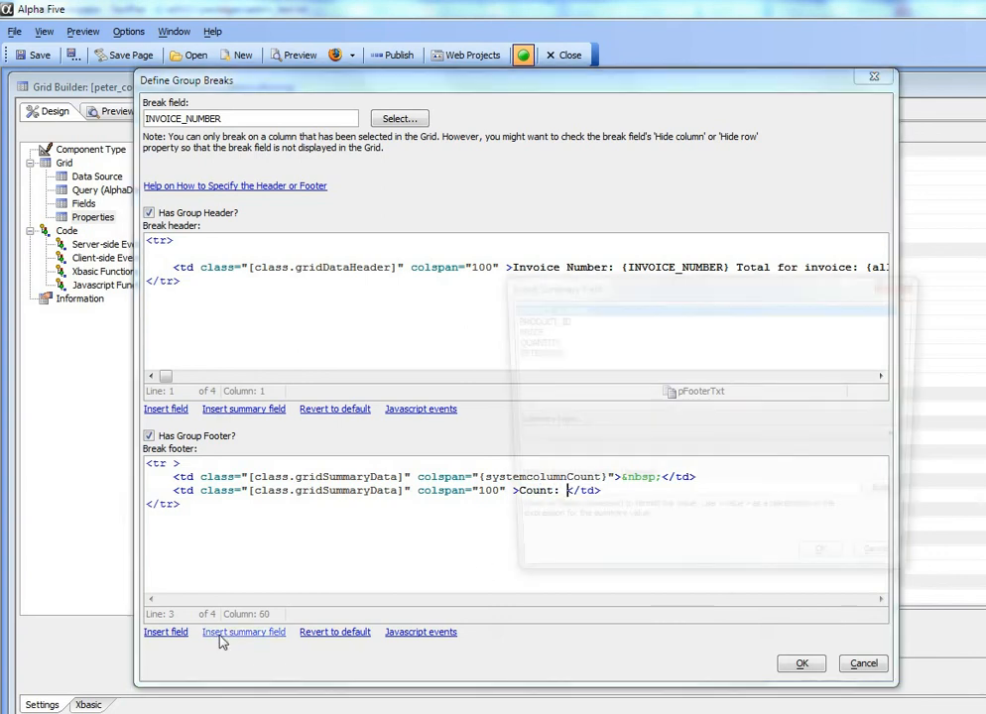
- Insert a summary field for QUANTITY with the summary type count after the "Count: " text in the break footer
left_click(222, 638)
left_click(531, 340)
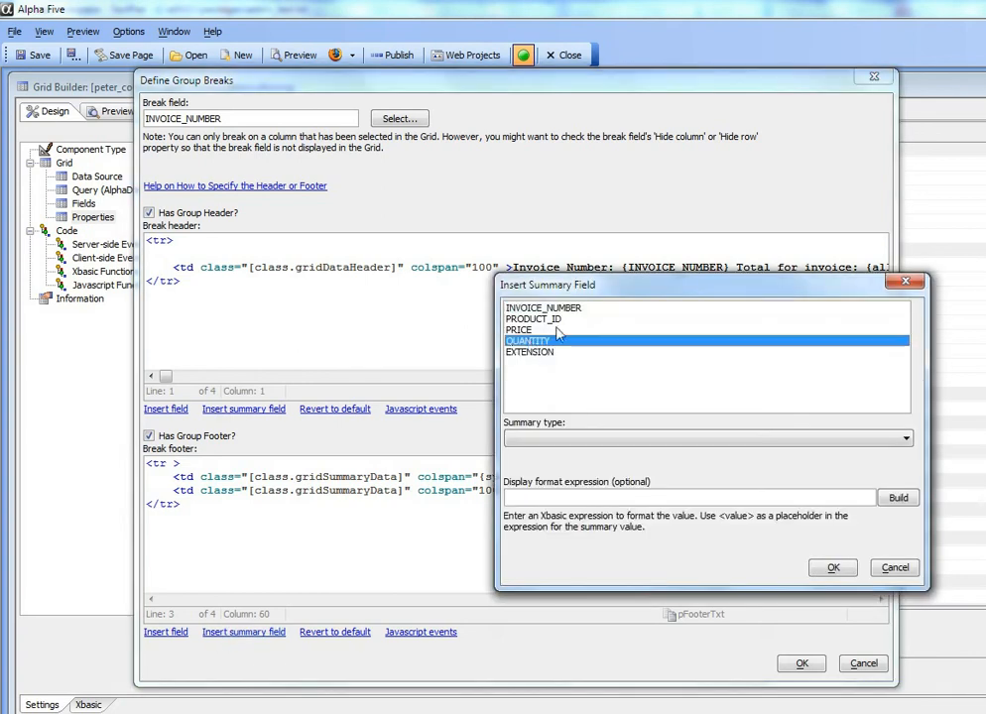
left_click_drag(626, 284, 321, 224)
left_click(318, 380)
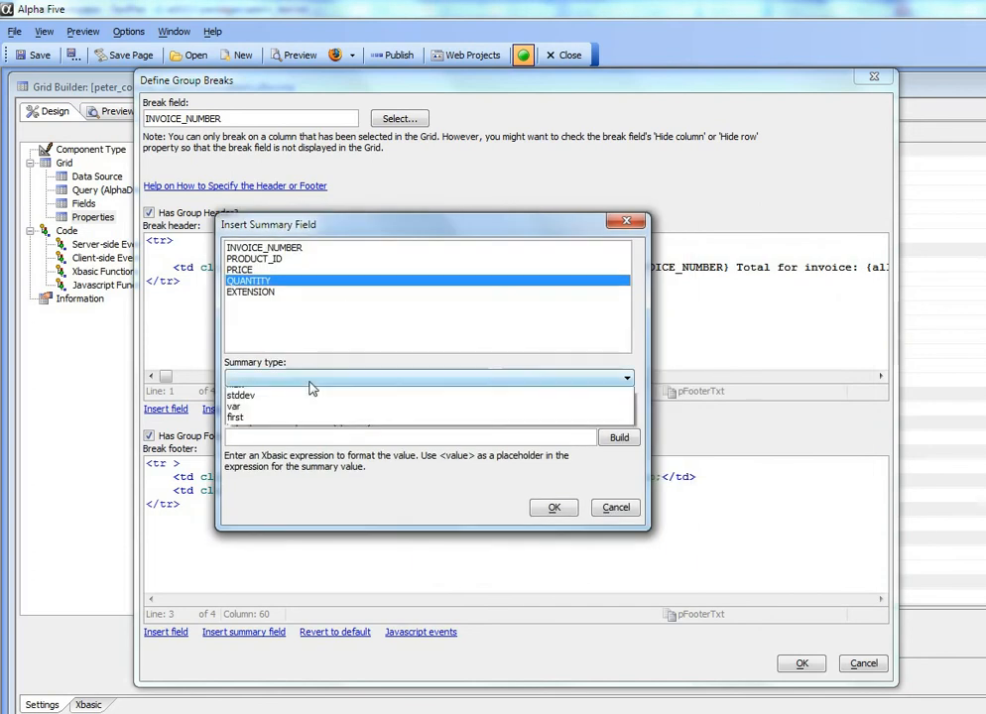
left_click(253, 404)
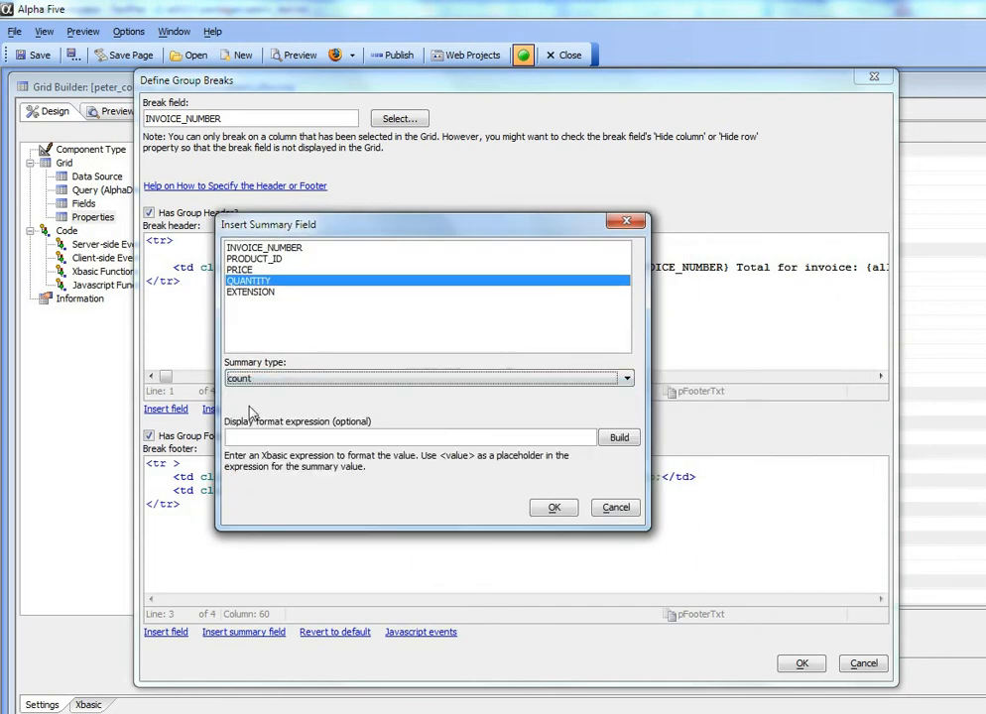
left_click(549, 511)
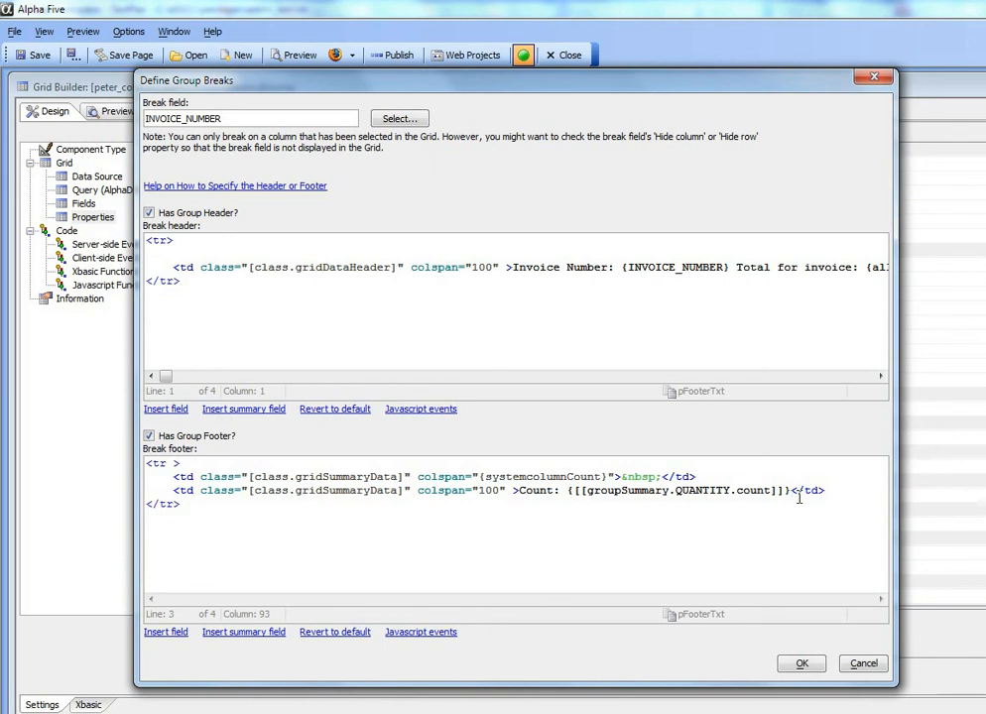
- Accept the group break definition with its new footer, save the grid and open the working preview
left_click(802, 665)
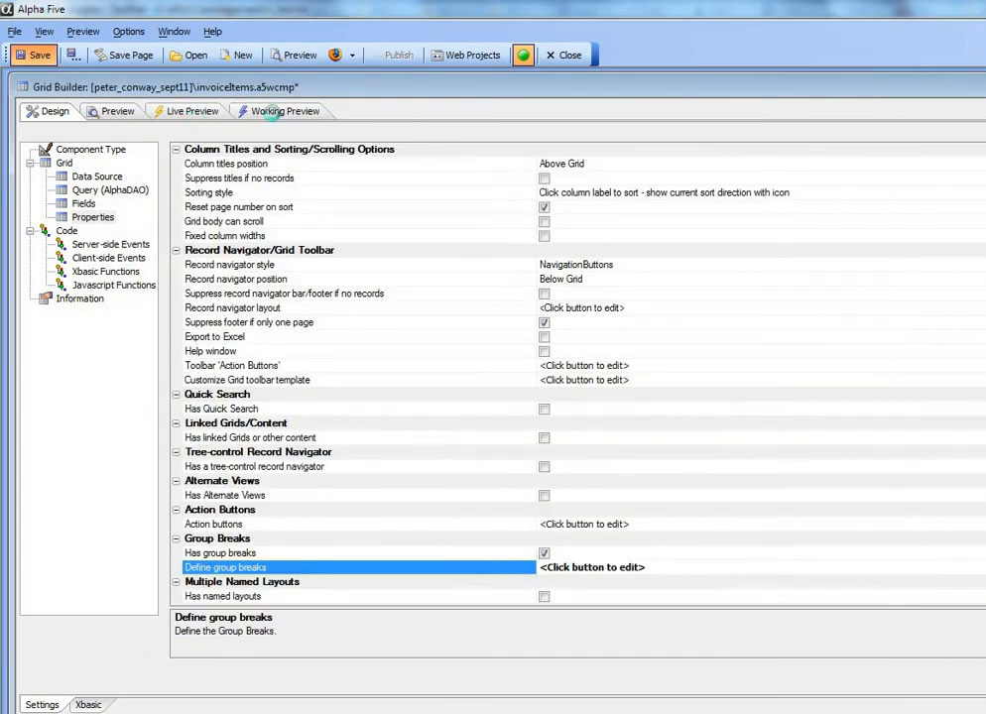
left_click(279, 113)
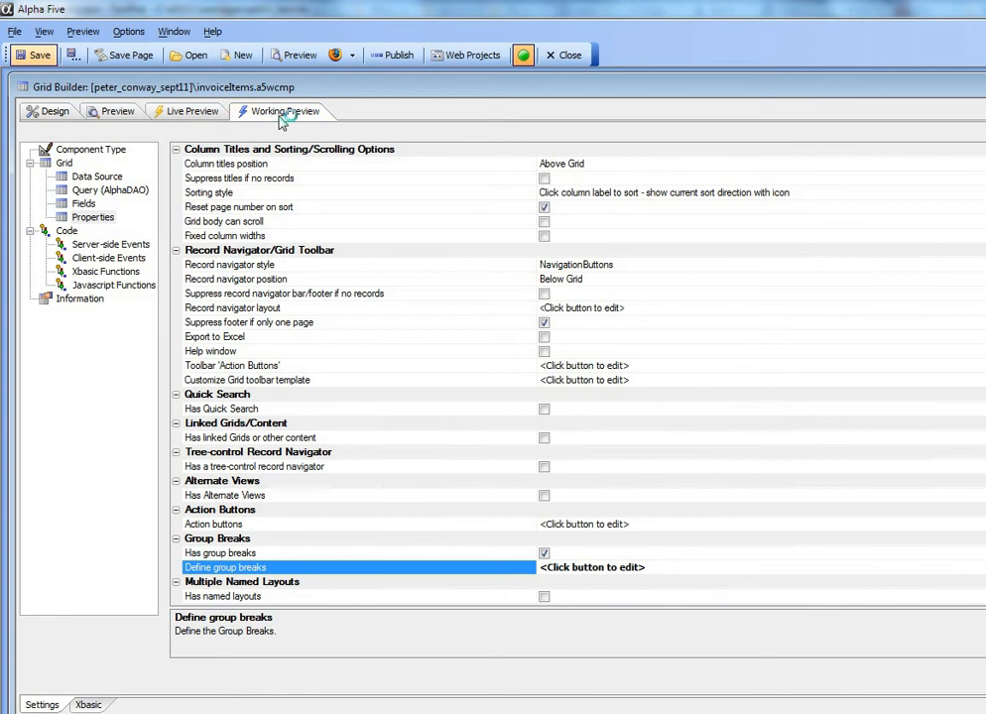